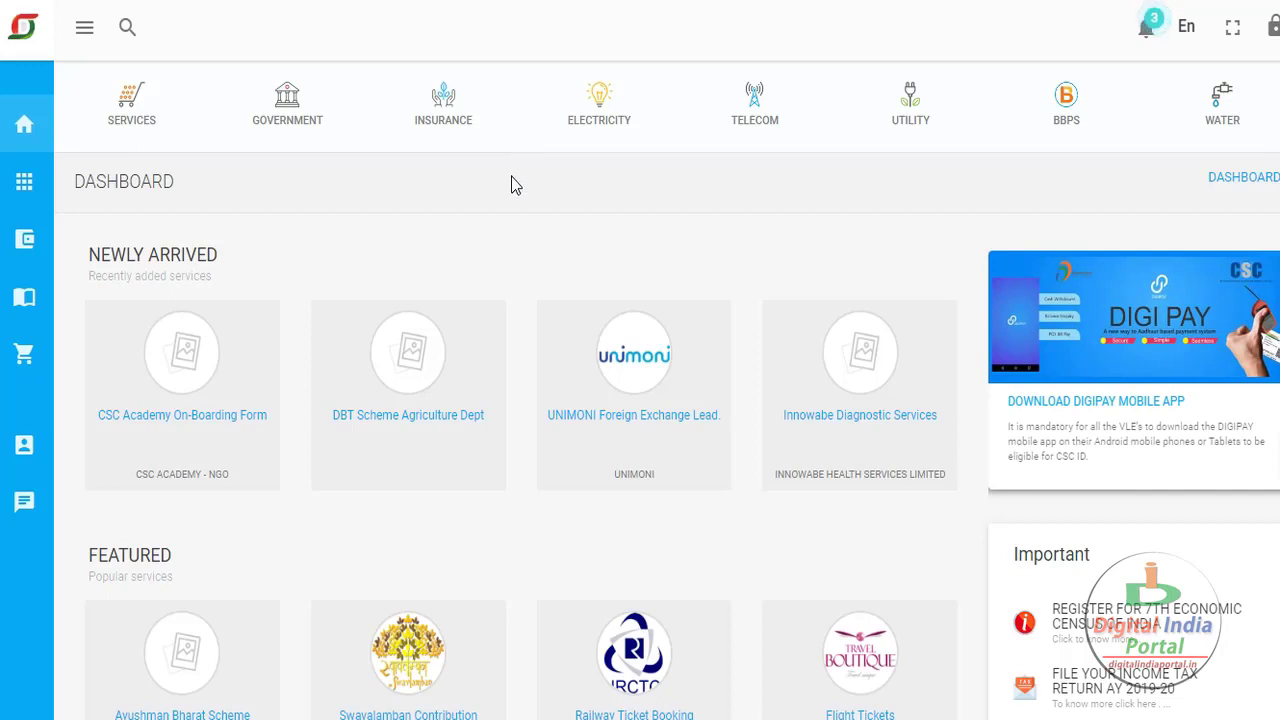
- Search Digital Seva for 'hdfc' and launch the HDFC Loan service
click(126, 30)
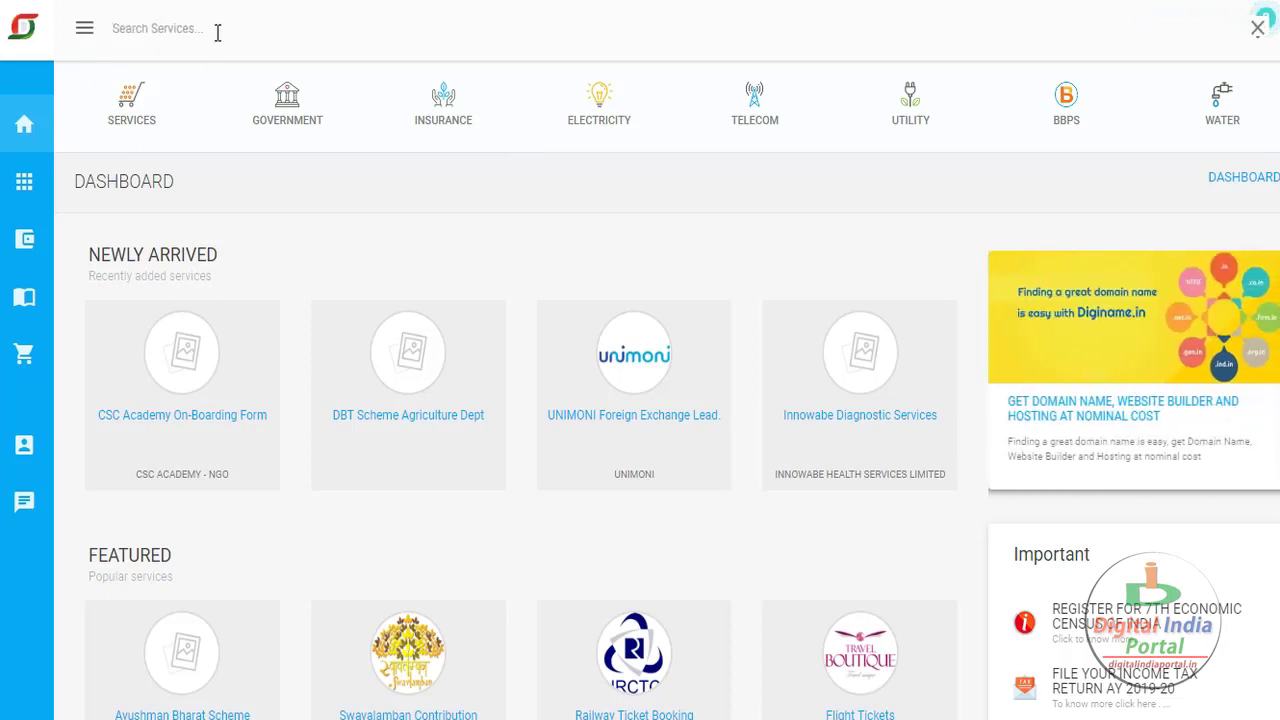
text(hdfc)
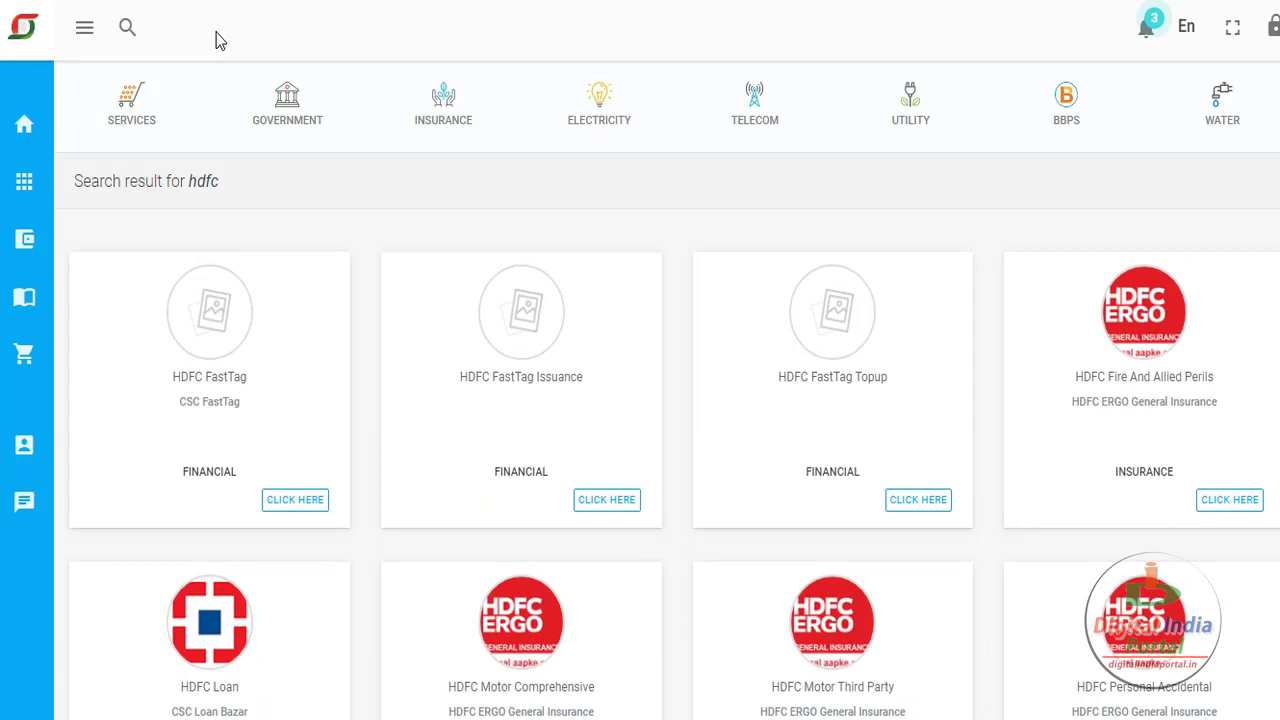
scroll(253, 229, down, 3)
scroll(261, 324, down, 1)
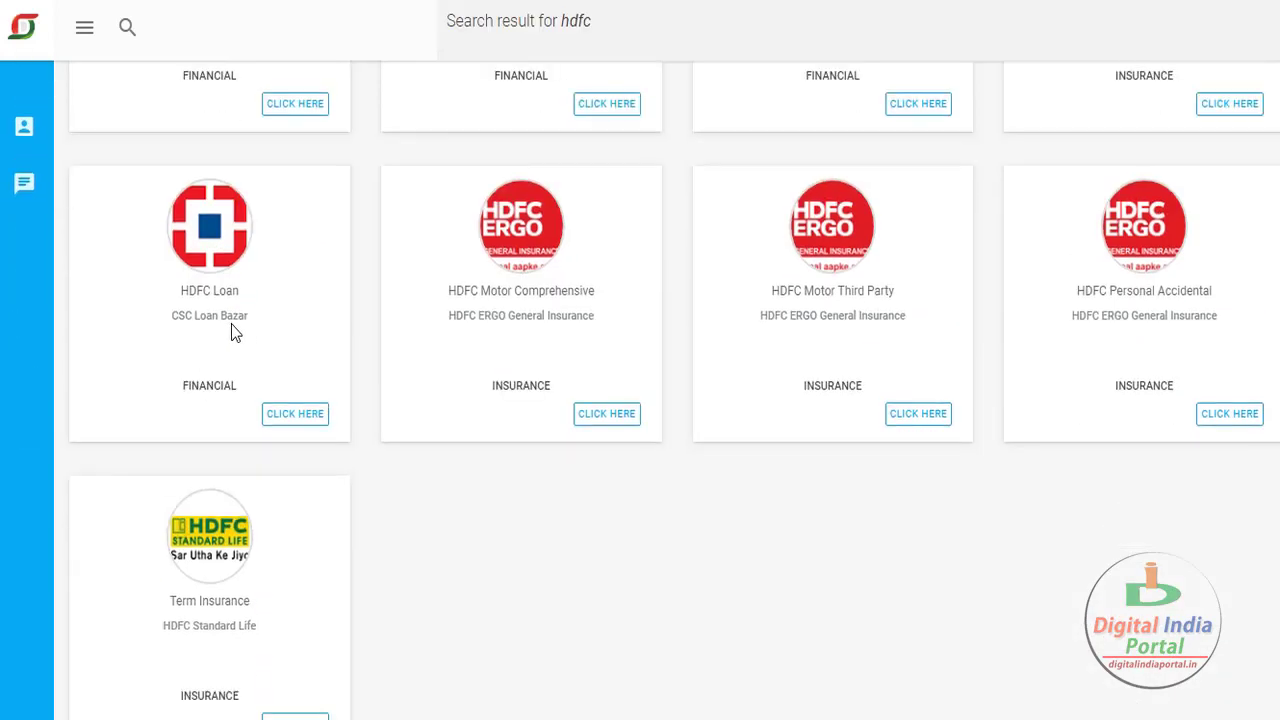
click(285, 418)
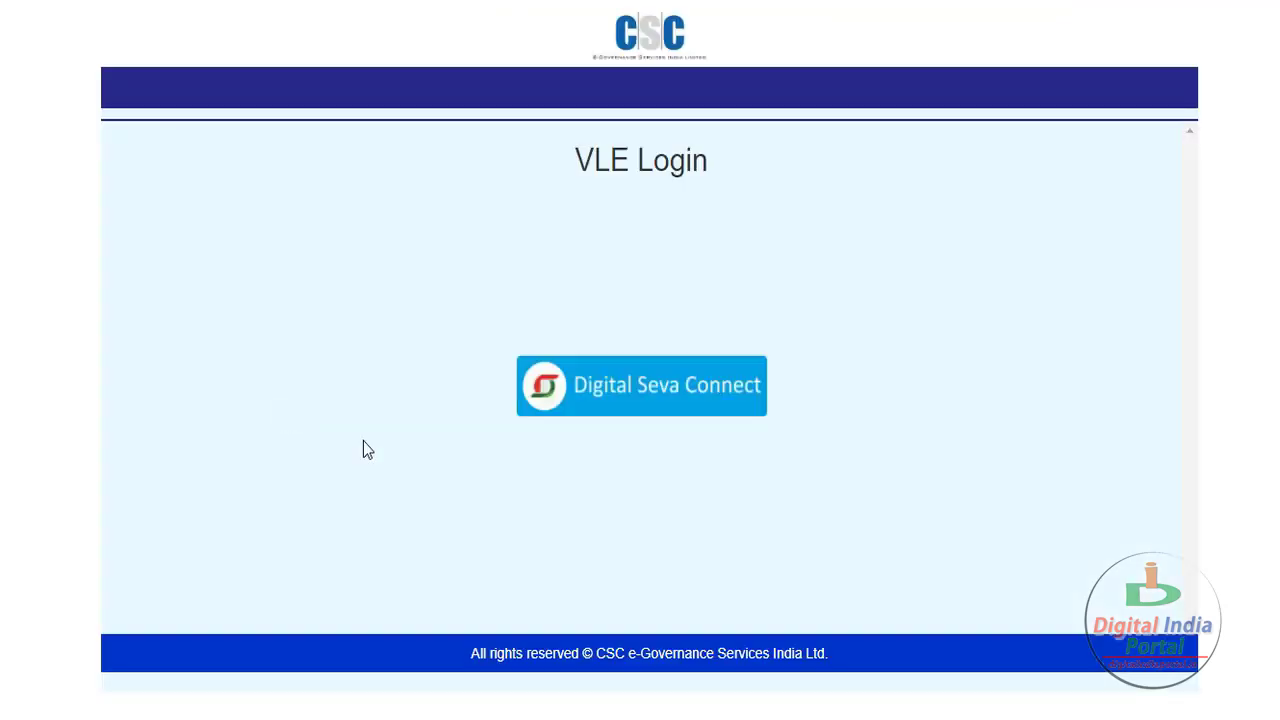
- Sign in through Digital Seva Connect using the operator's username and password
click(658, 406)
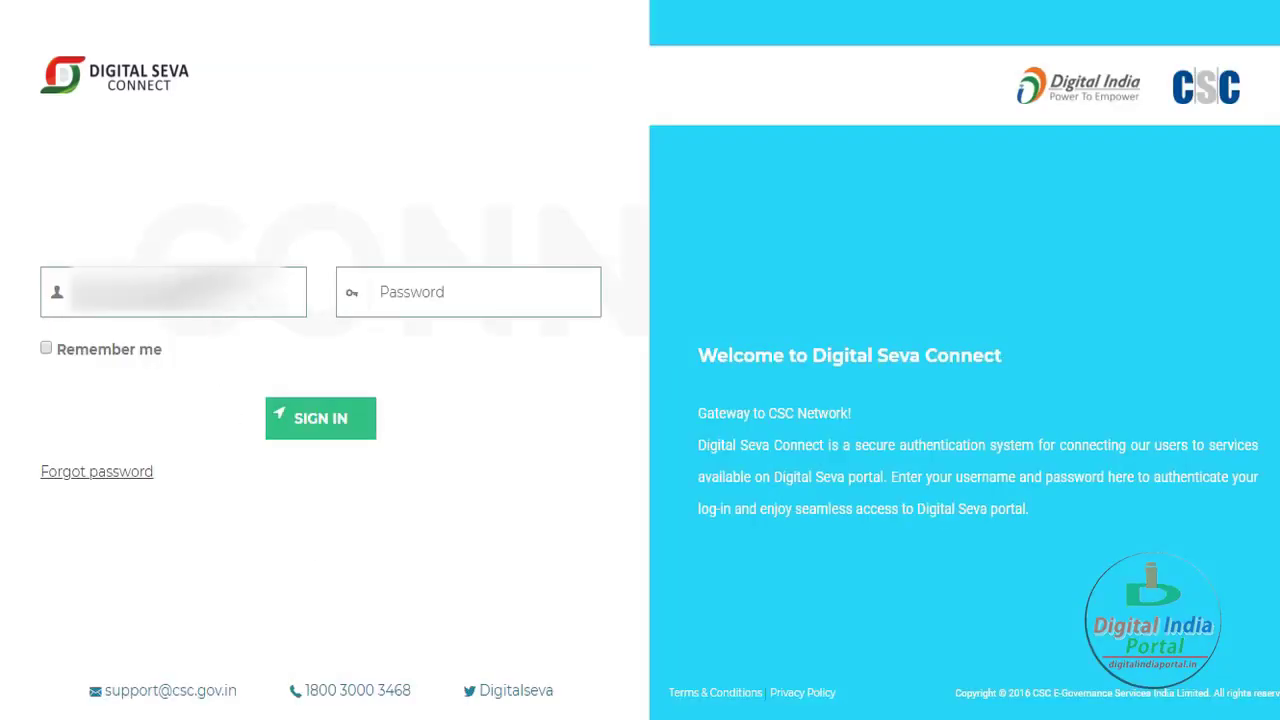
click(173, 291)
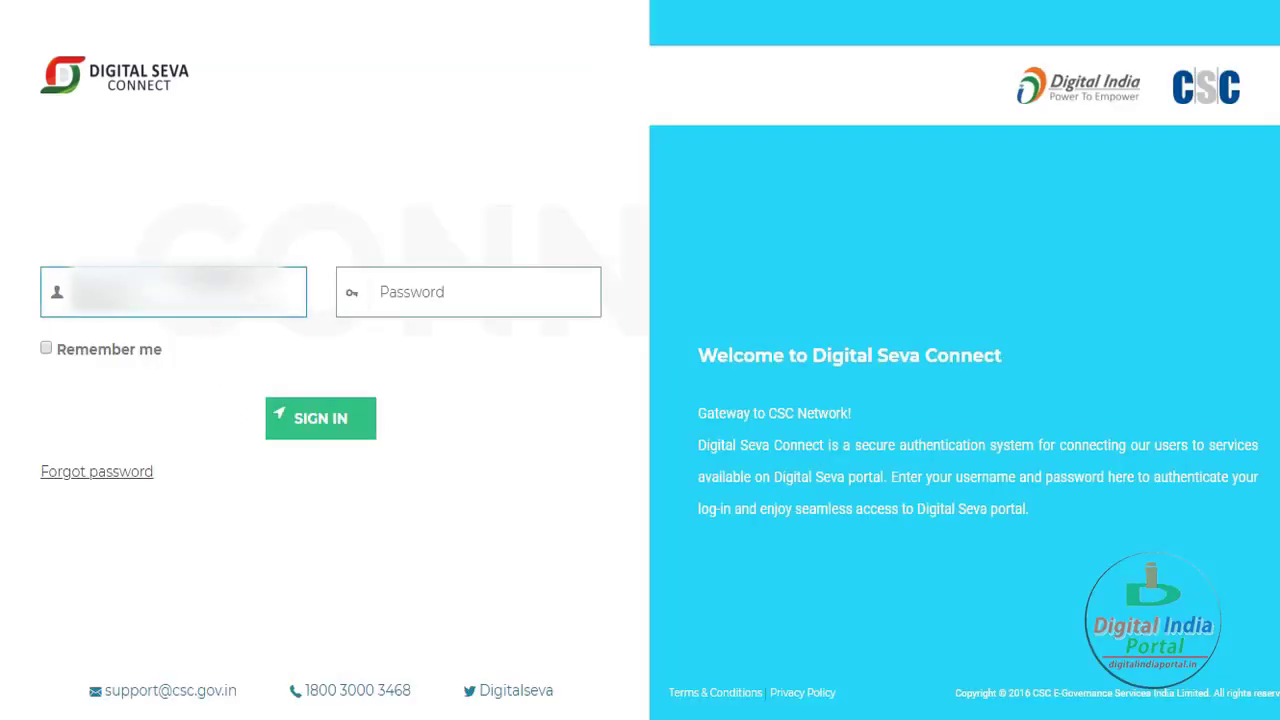
click(470, 279)
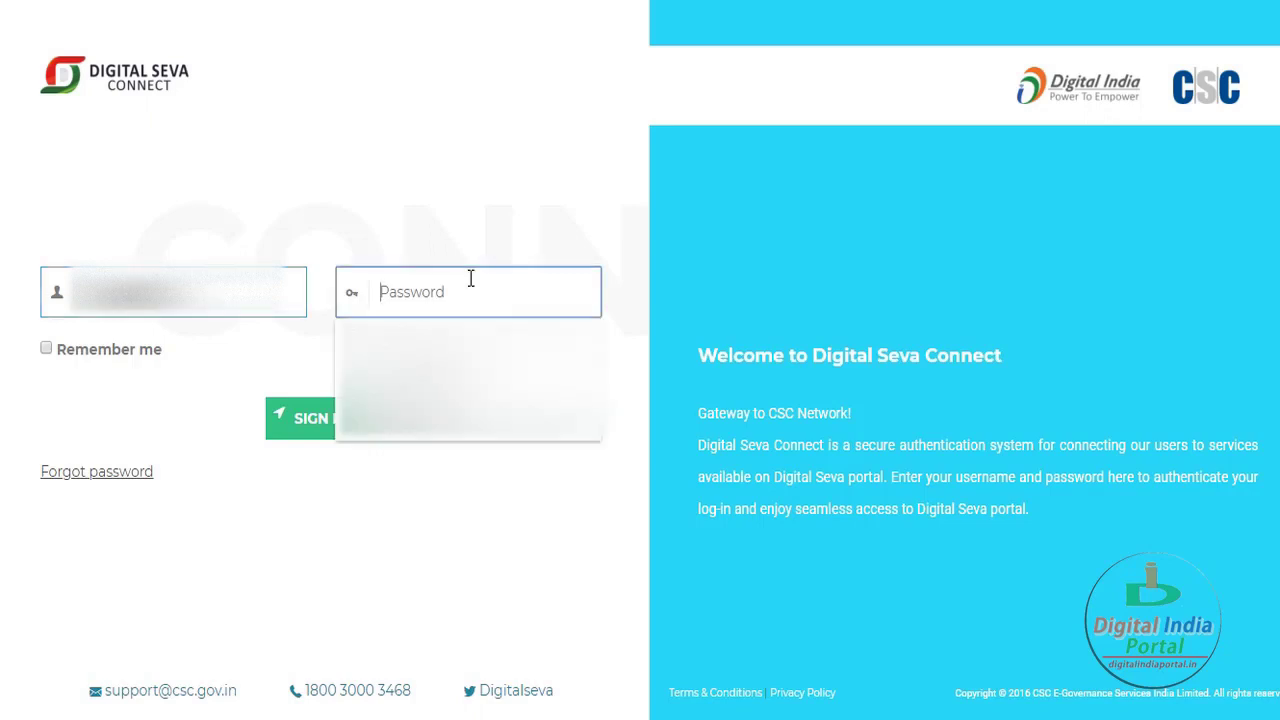
text(******)
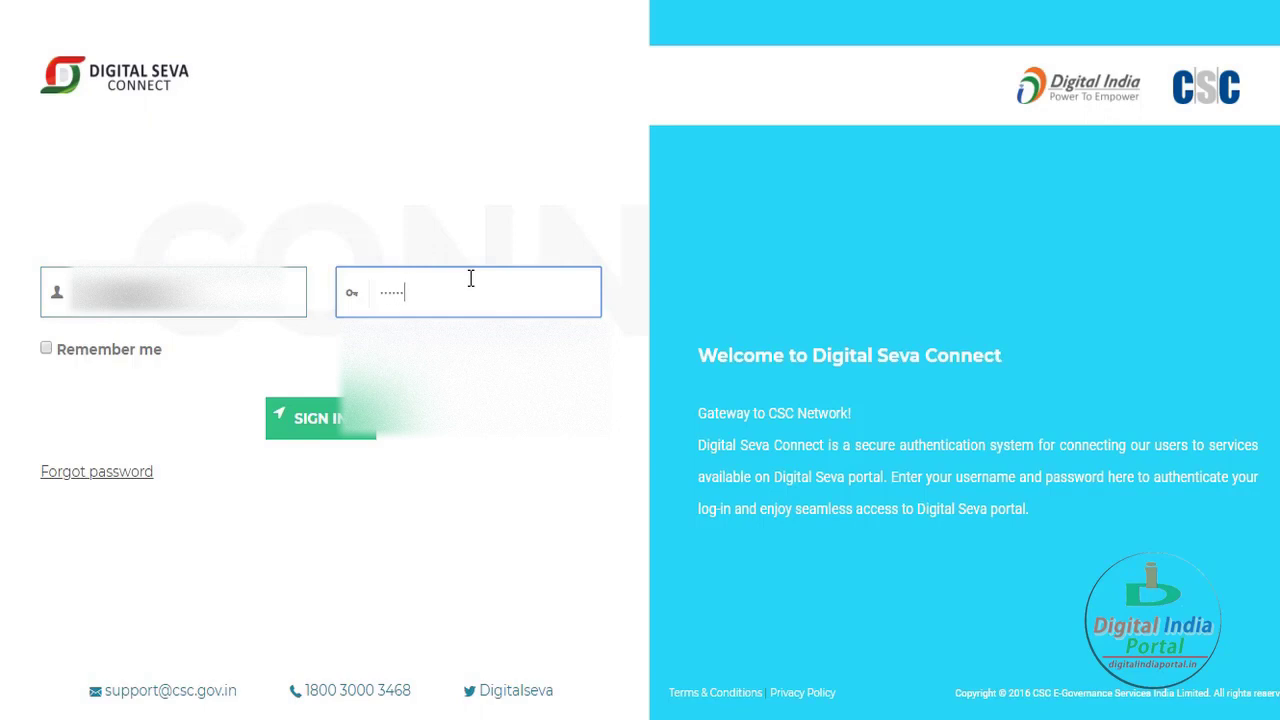
click(328, 428)
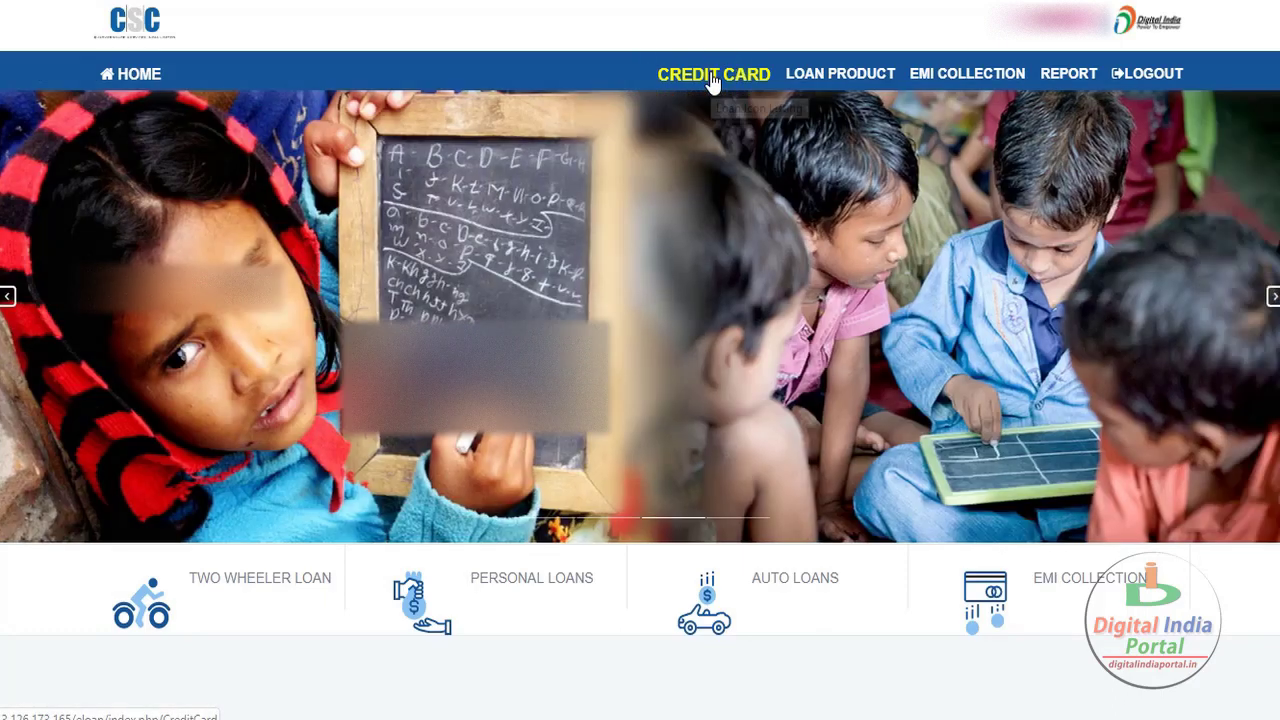
- Go to the CREDIT CARD section of the loan portal
click(713, 82)
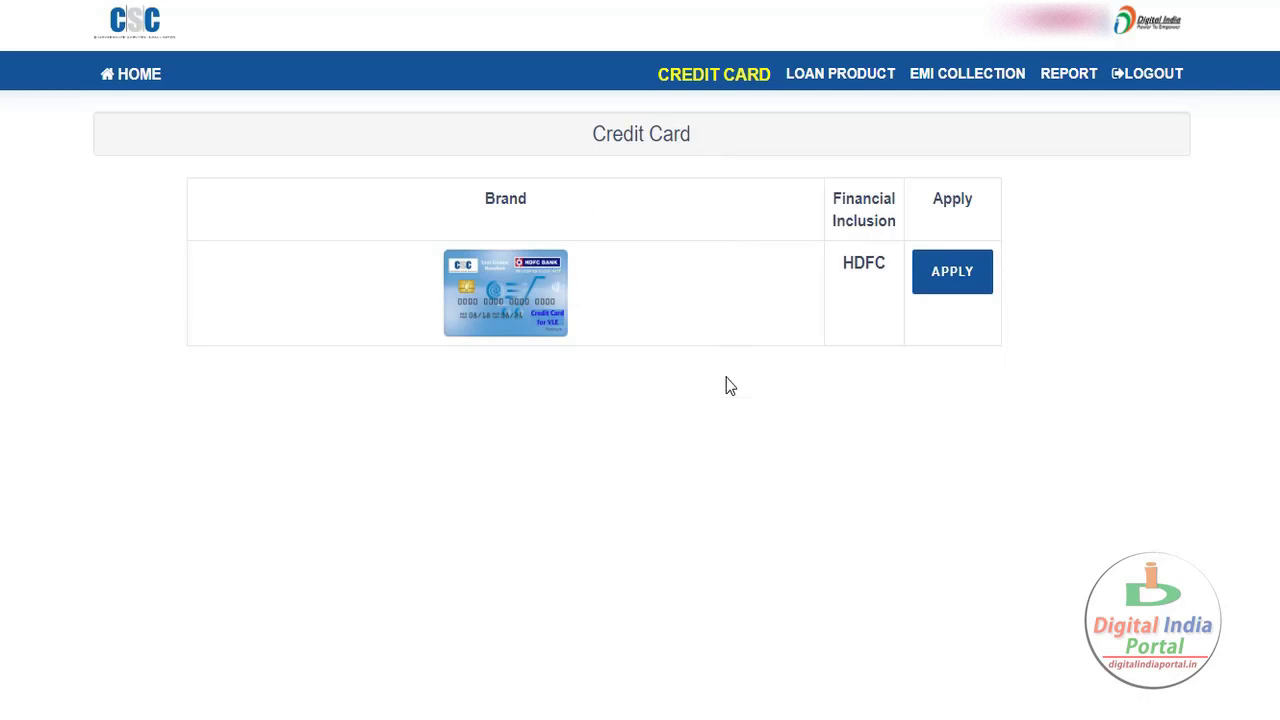
- Apply for the HDFC credit card as a VLE applicant
click(960, 277)
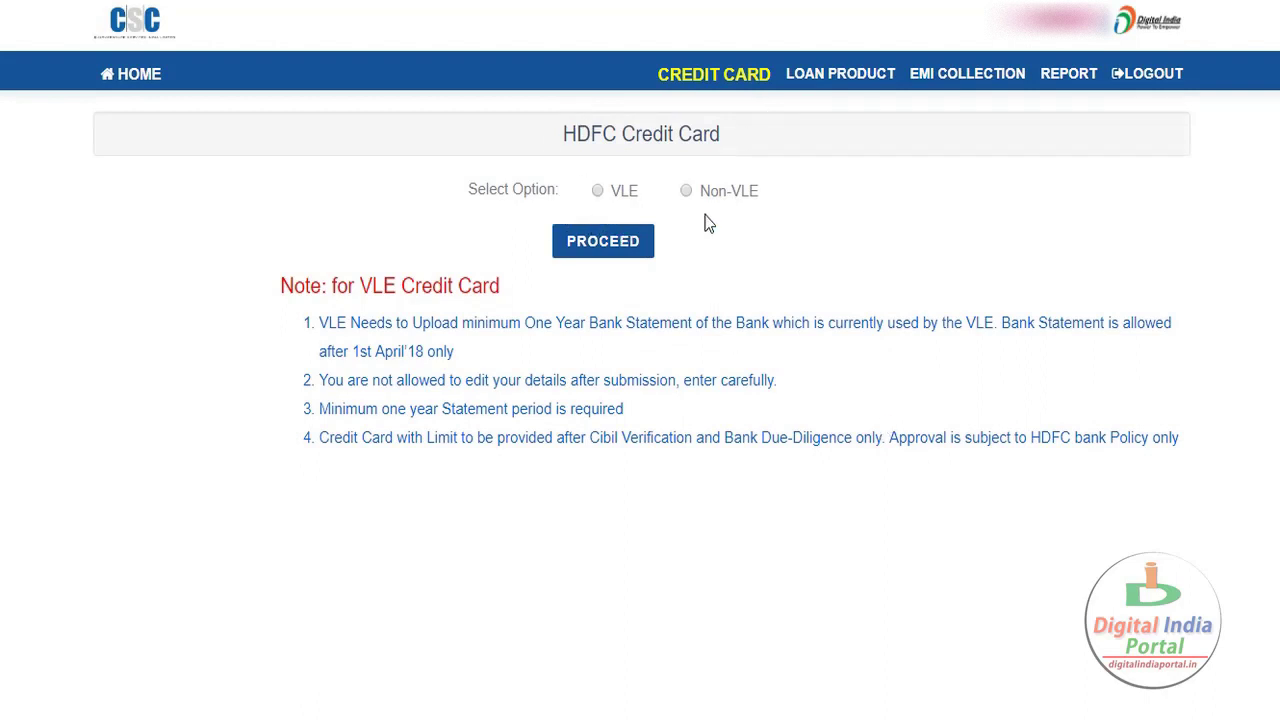
click(598, 190)
- Proceed to the applicant details form and select PUDUCHERRY as the State
click(615, 250)
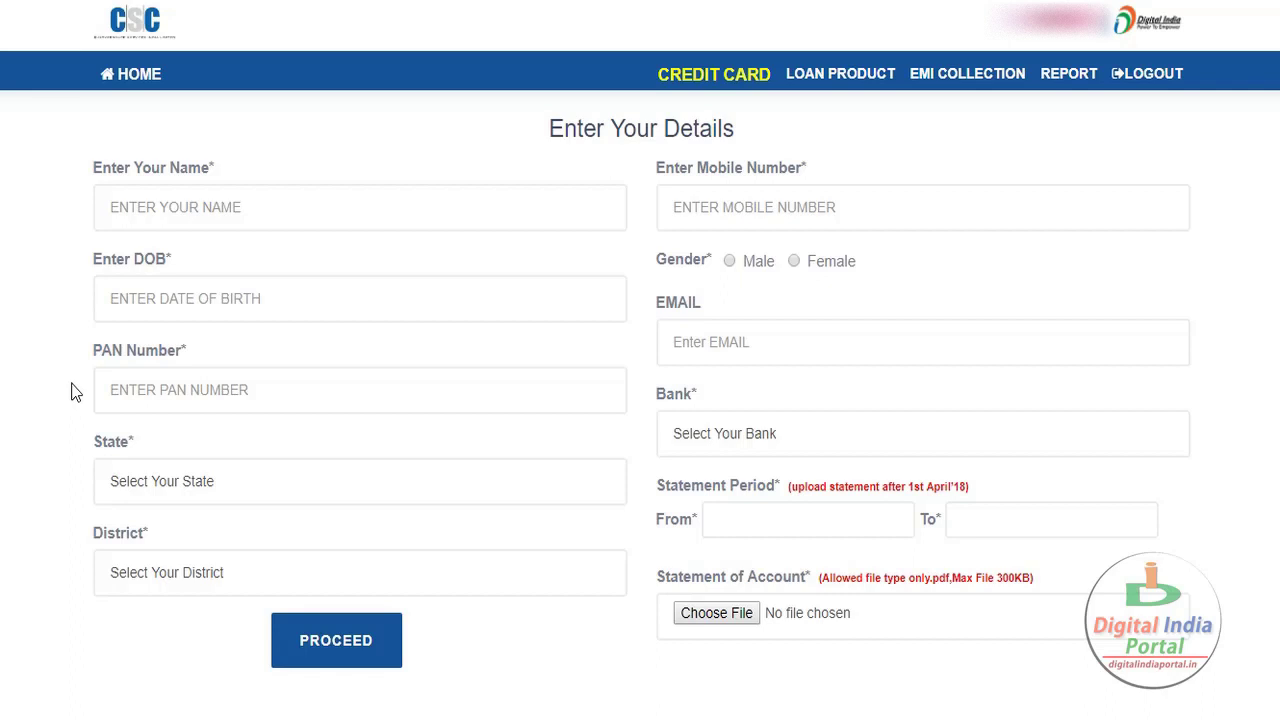
click(190, 490)
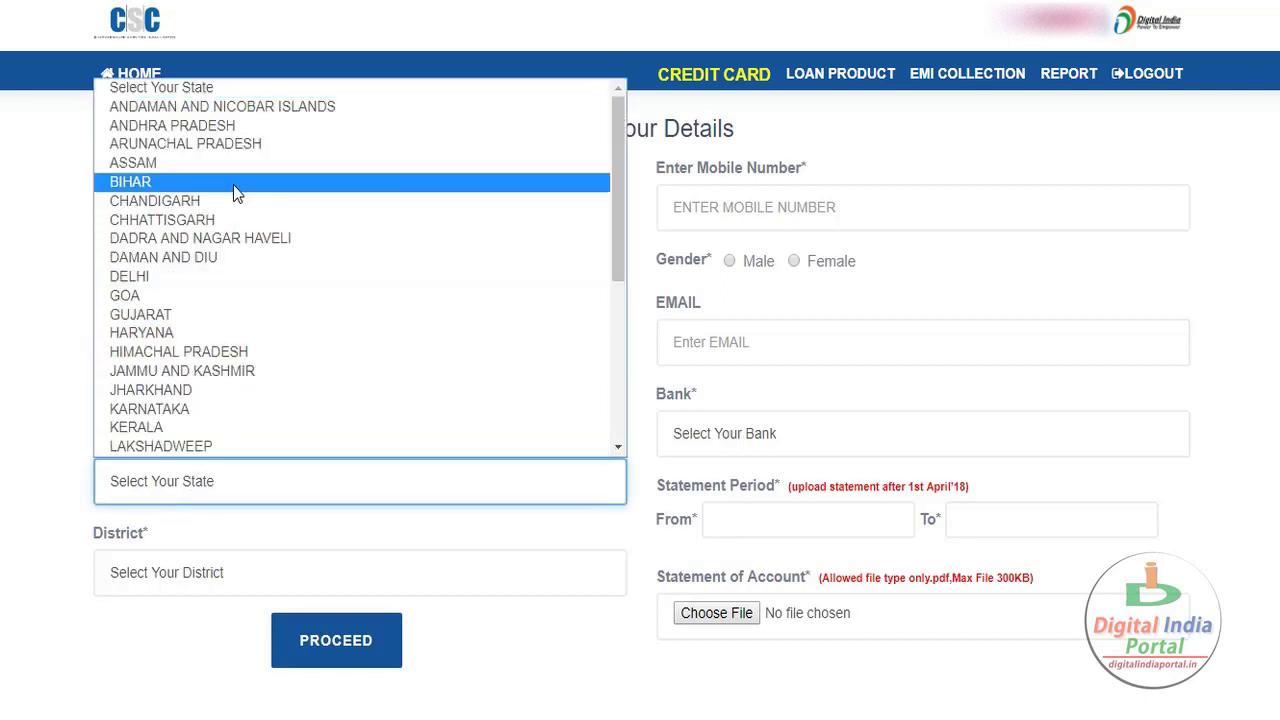
scroll(214, 357, down, 5)
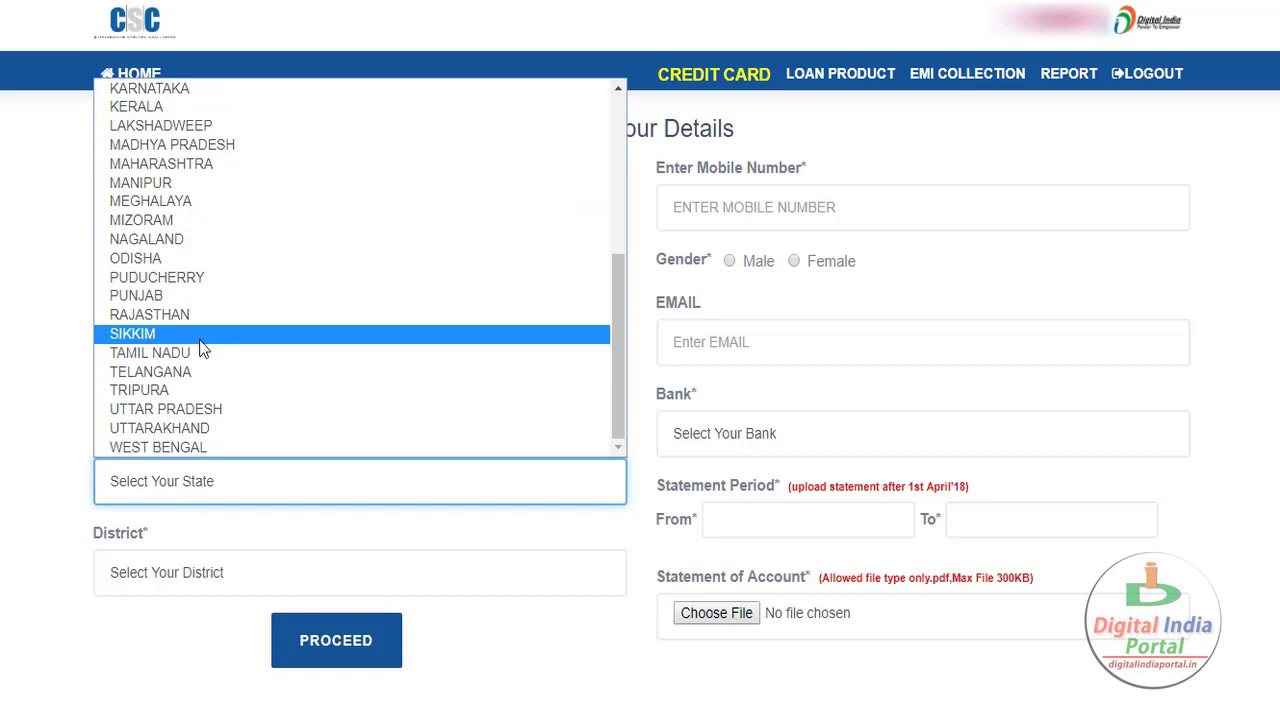
click(226, 280)
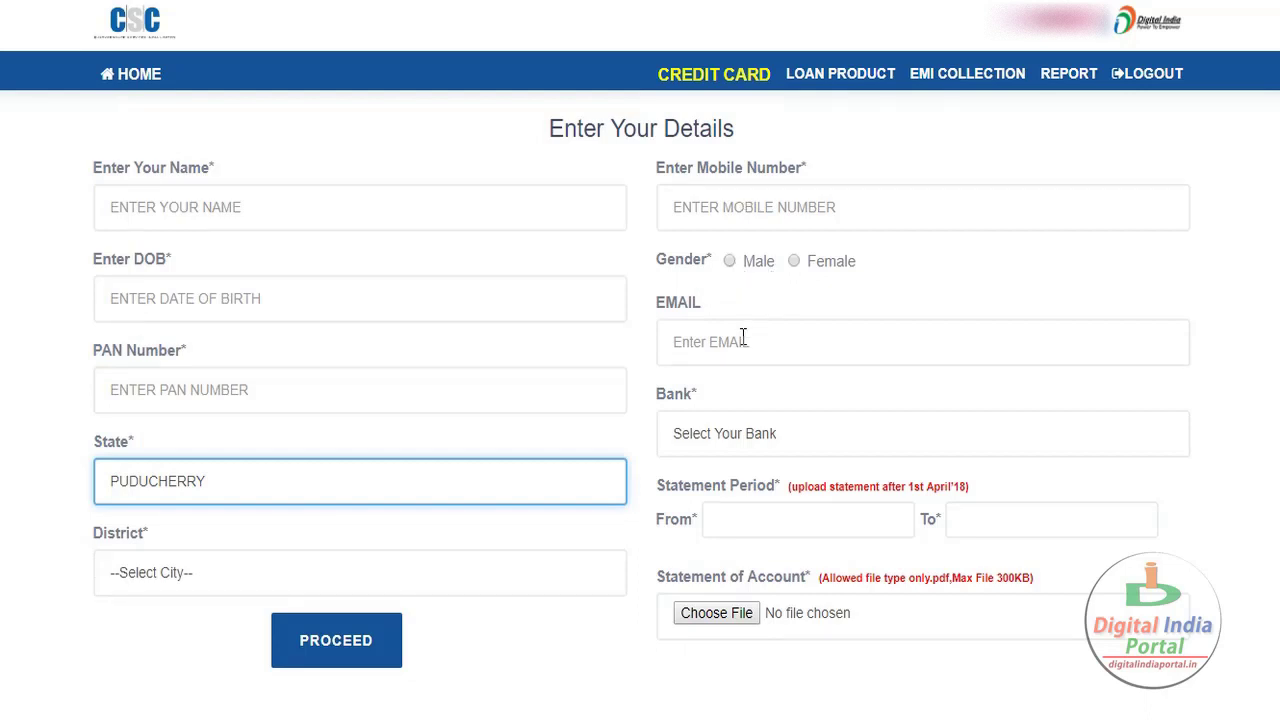
- Choose ICICI BANK from the Bank dropdown on the details form
click(752, 434)
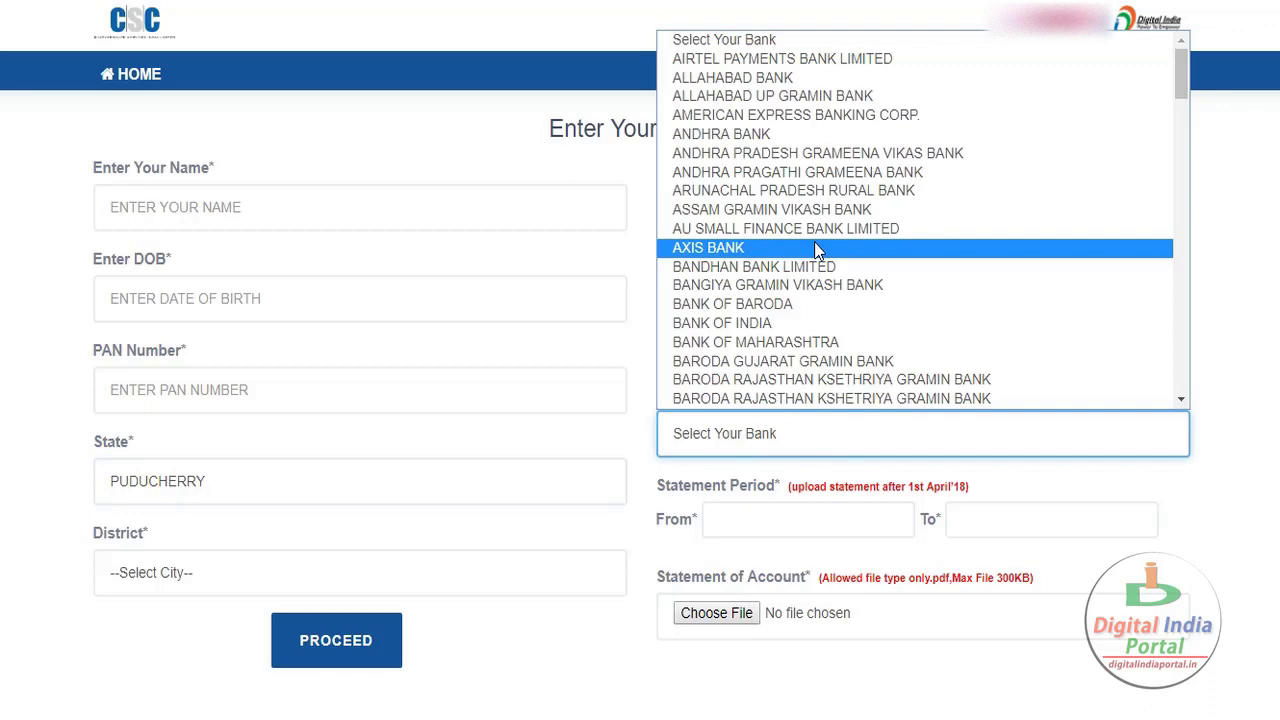
scroll(812, 287, down, 20)
scroll(810, 275, up, 20)
scroll(812, 275, down, 8)
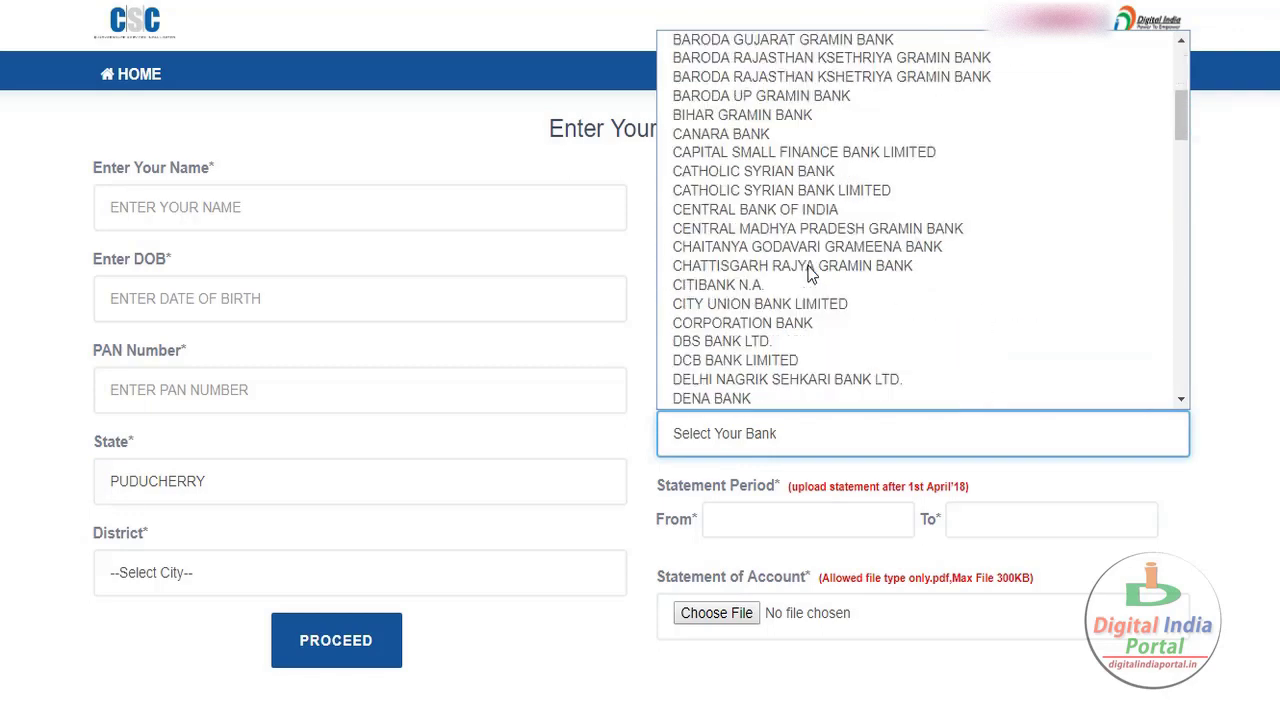
scroll(812, 275, down, 4)
scroll(812, 275, up, 4)
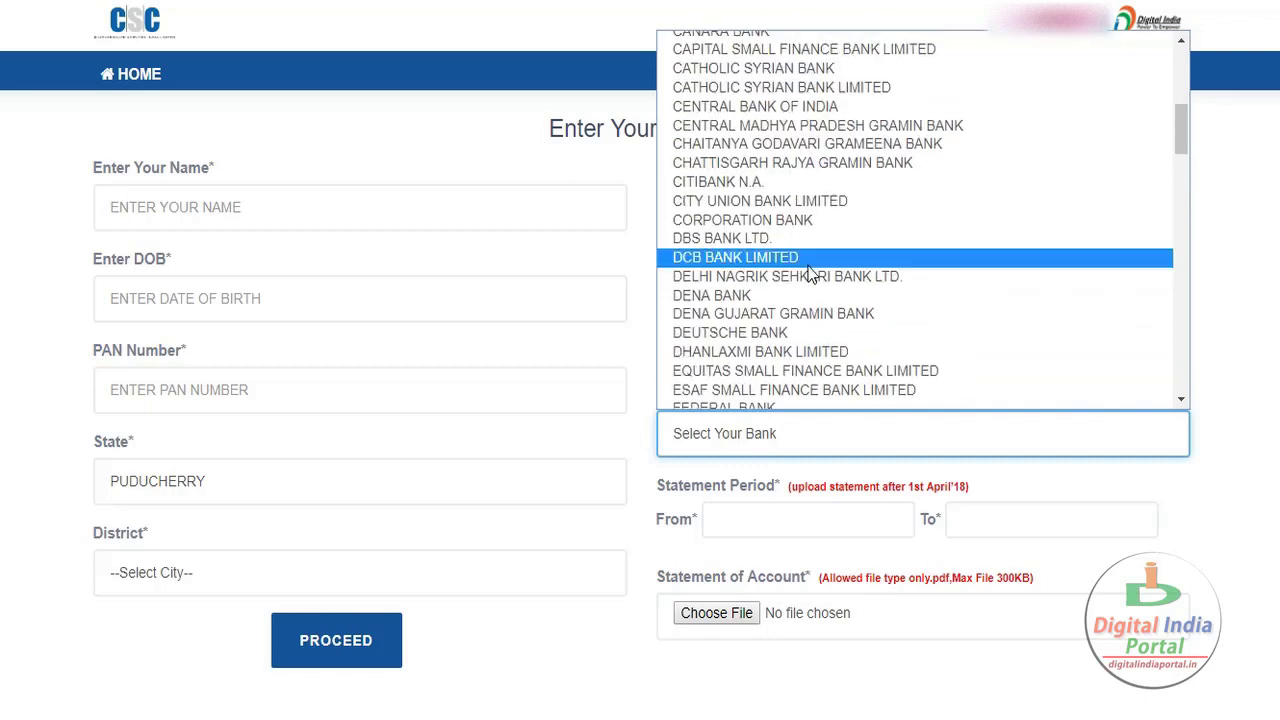
scroll(810, 277, down, 5)
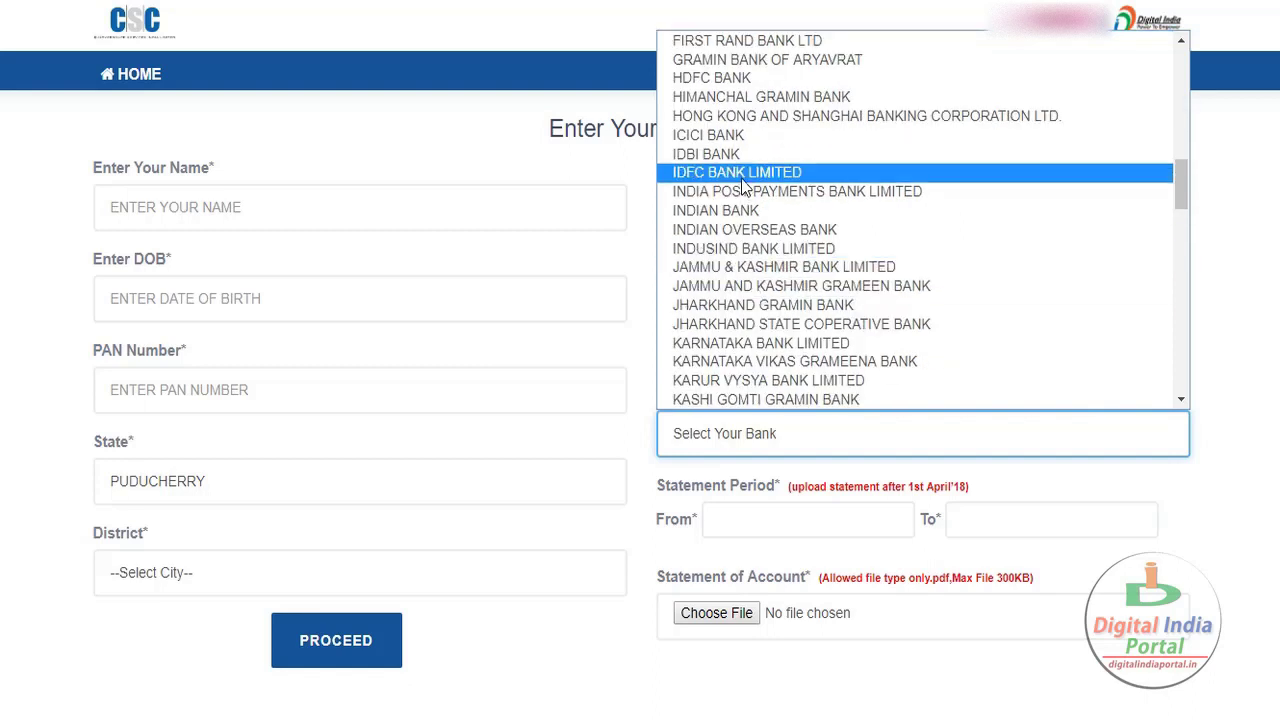
click(757, 134)
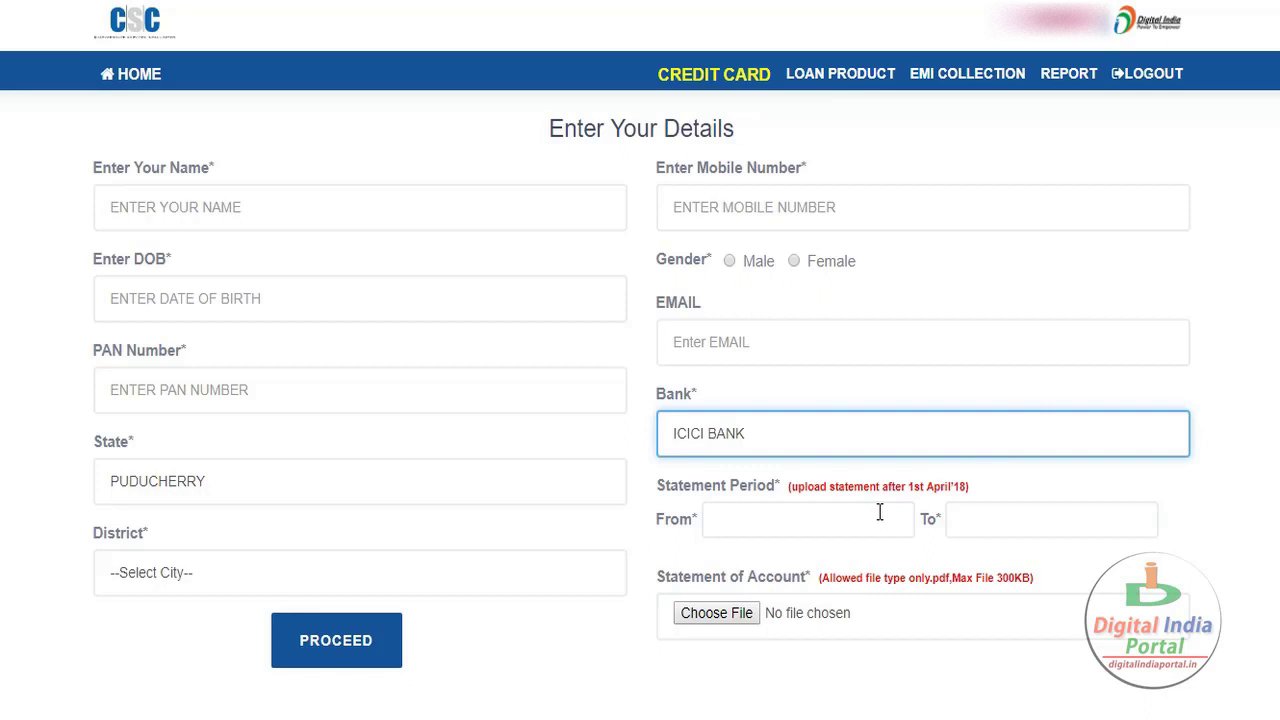
click(848, 523)
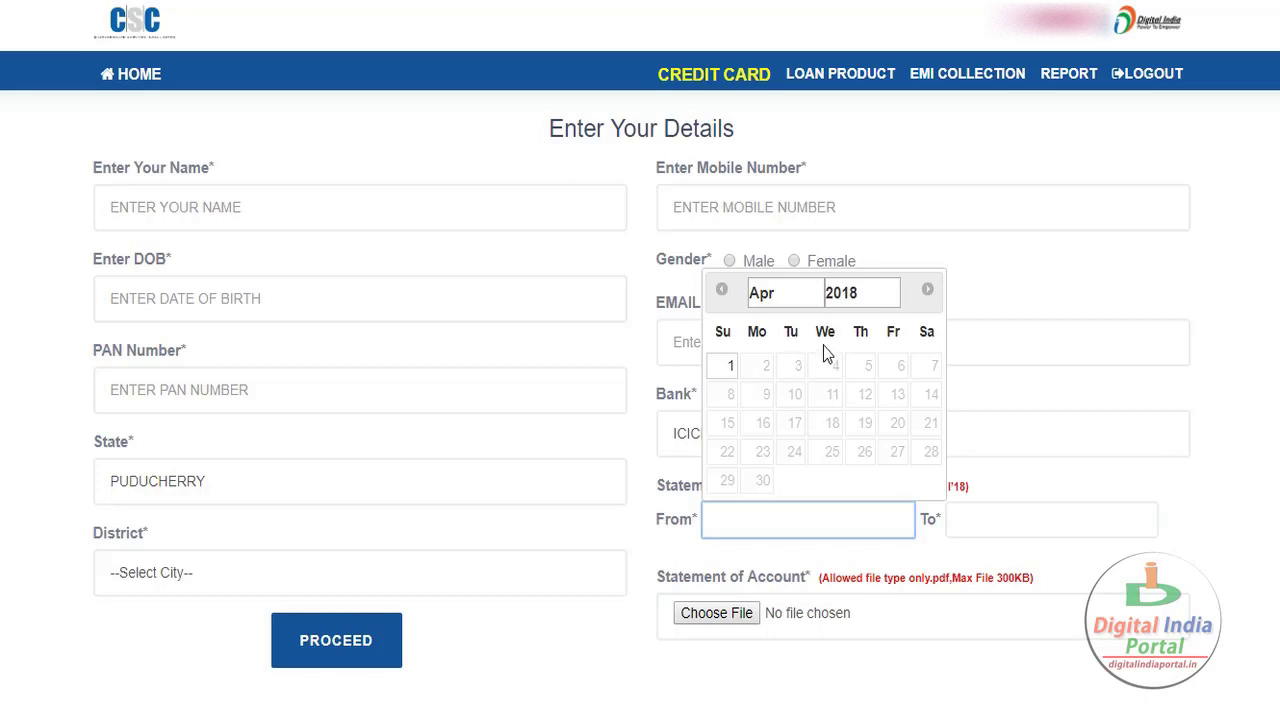
- Set the statement period From 1 April 2018 To 2 August 2019
click(775, 368)
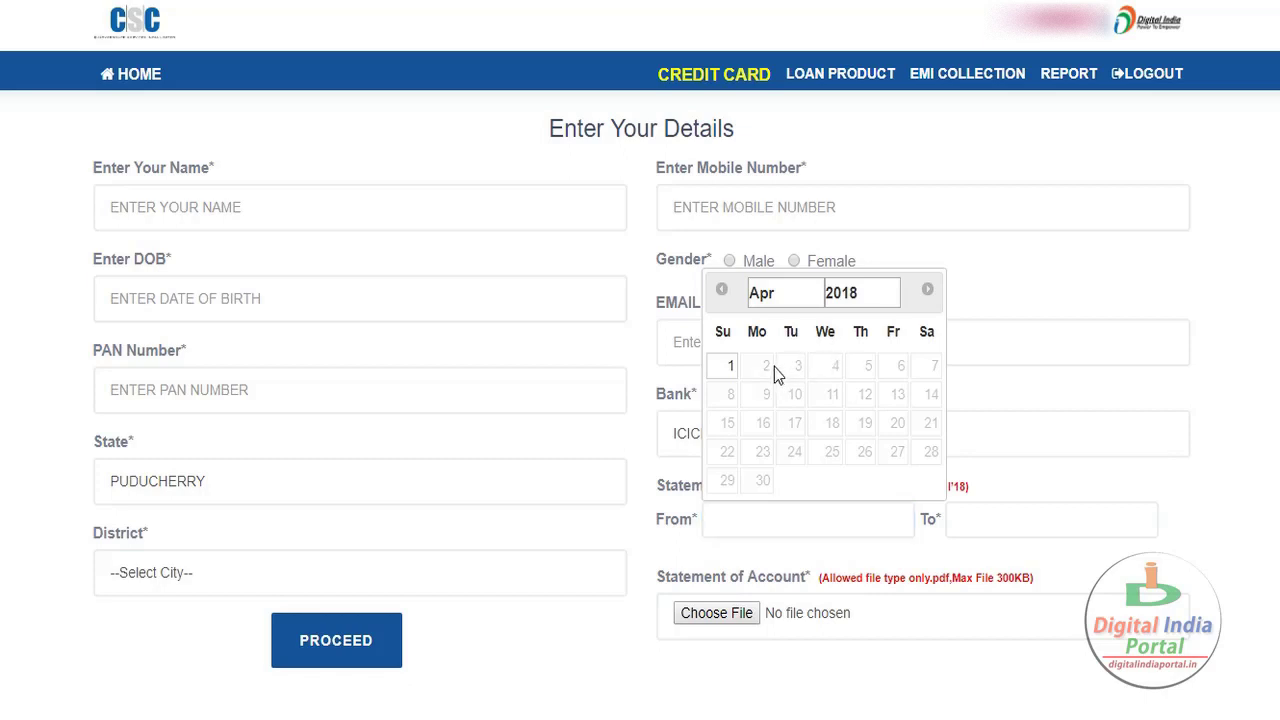
click(731, 368)
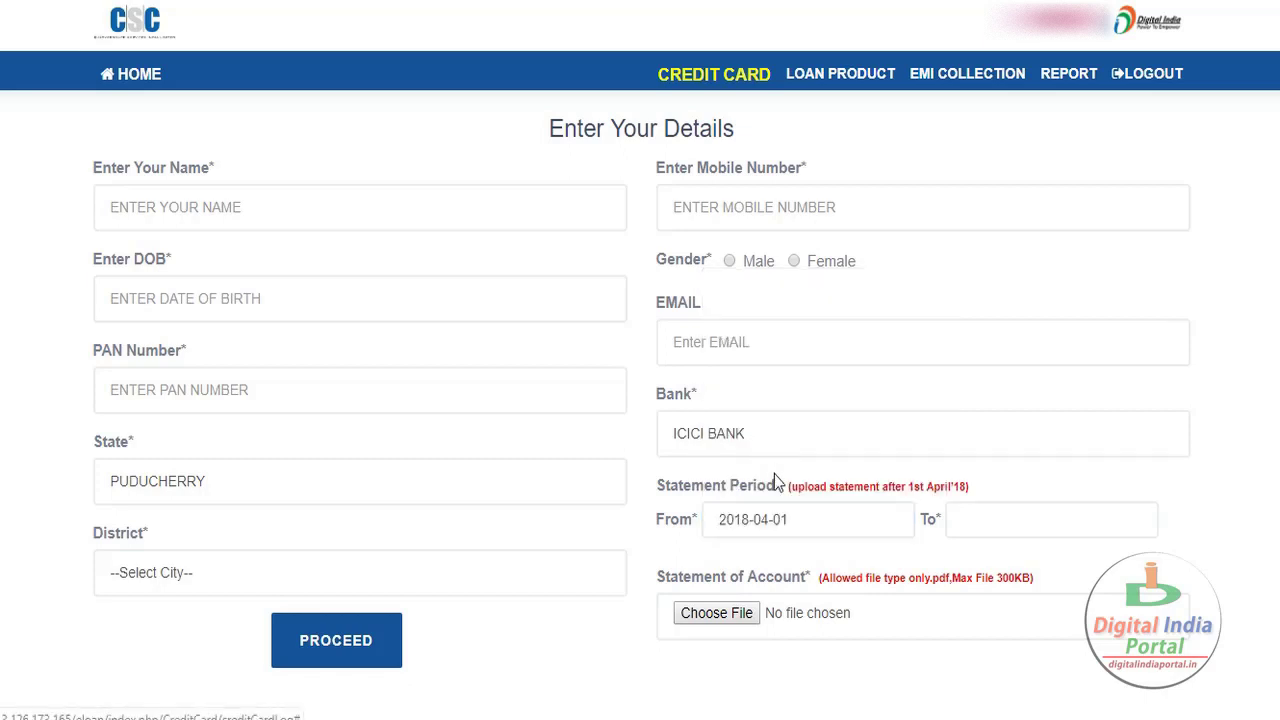
click(994, 515)
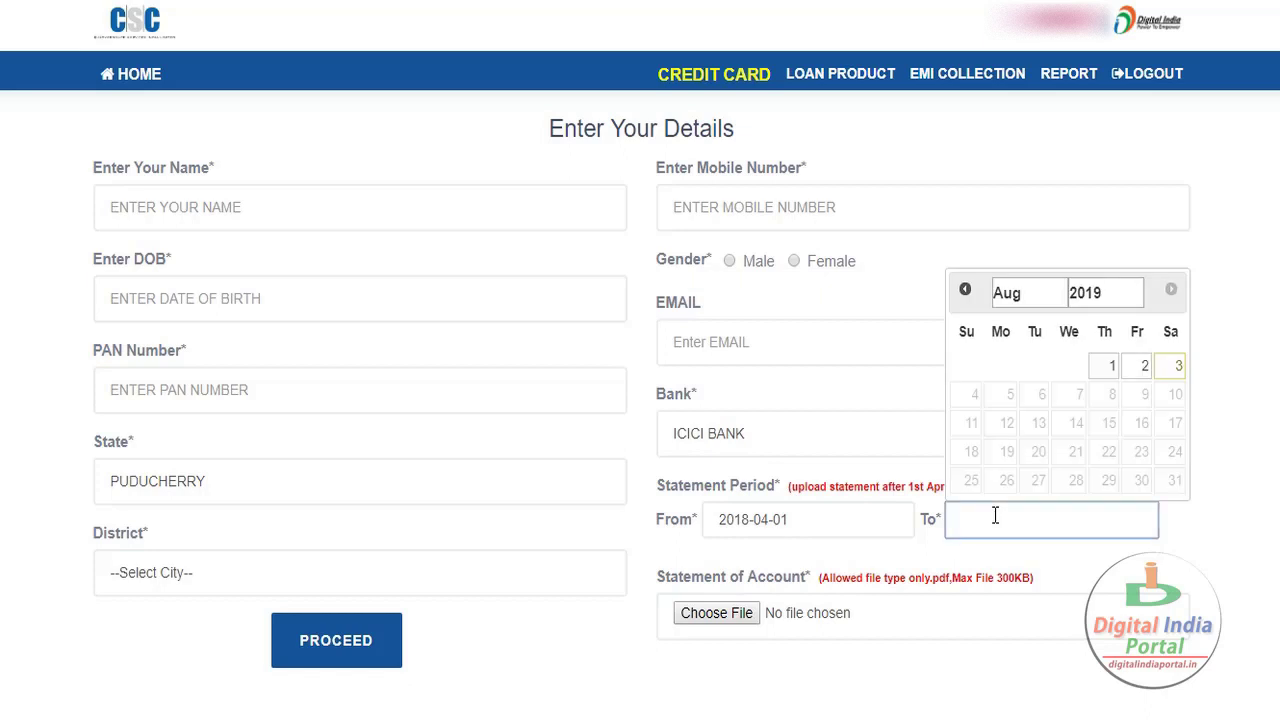
click(1143, 368)
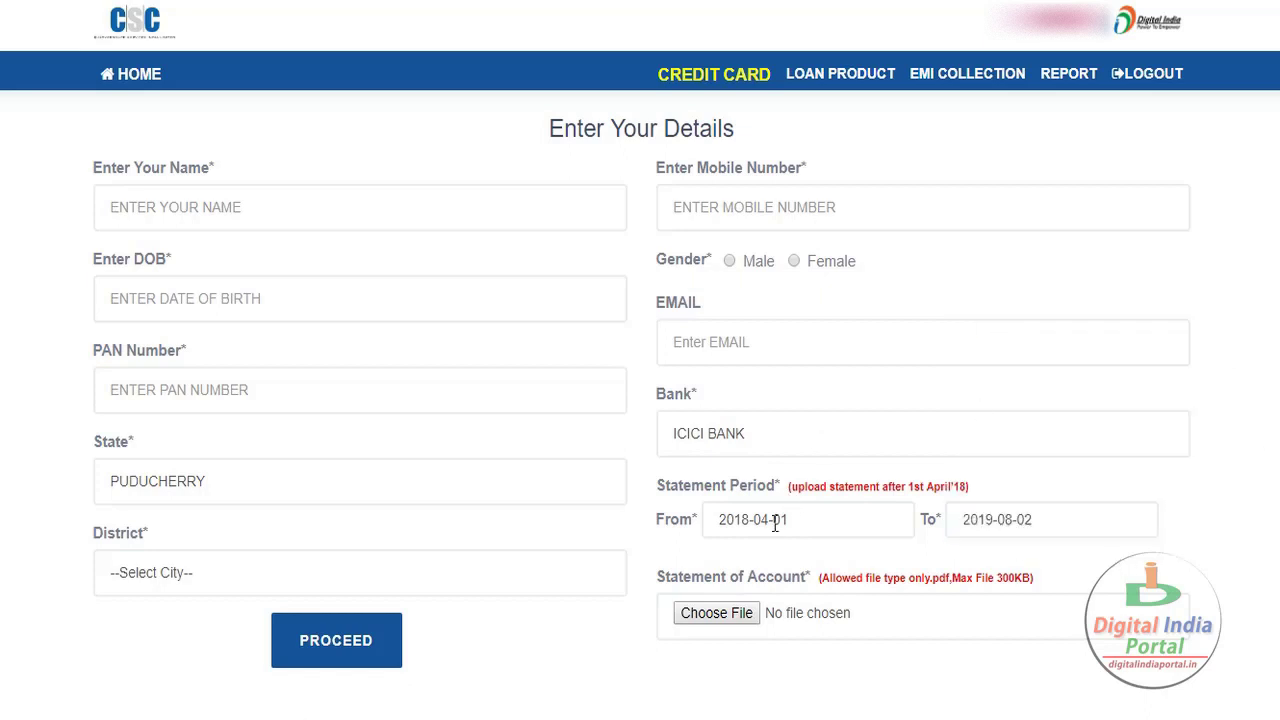